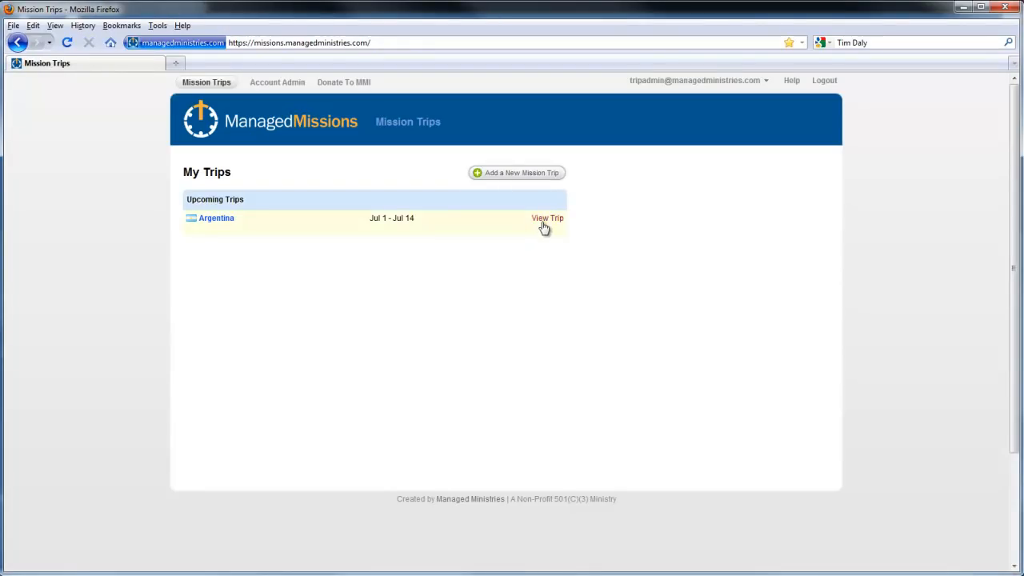
Open the Argentina trip and view its travel quote request form, closing it without sending
left_click(544, 223)
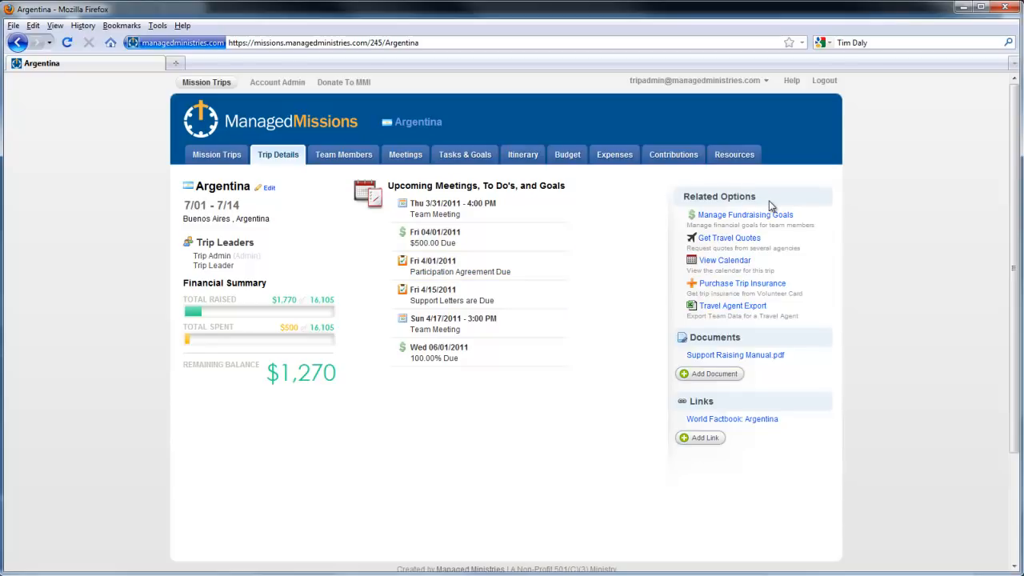
left_click(753, 240)
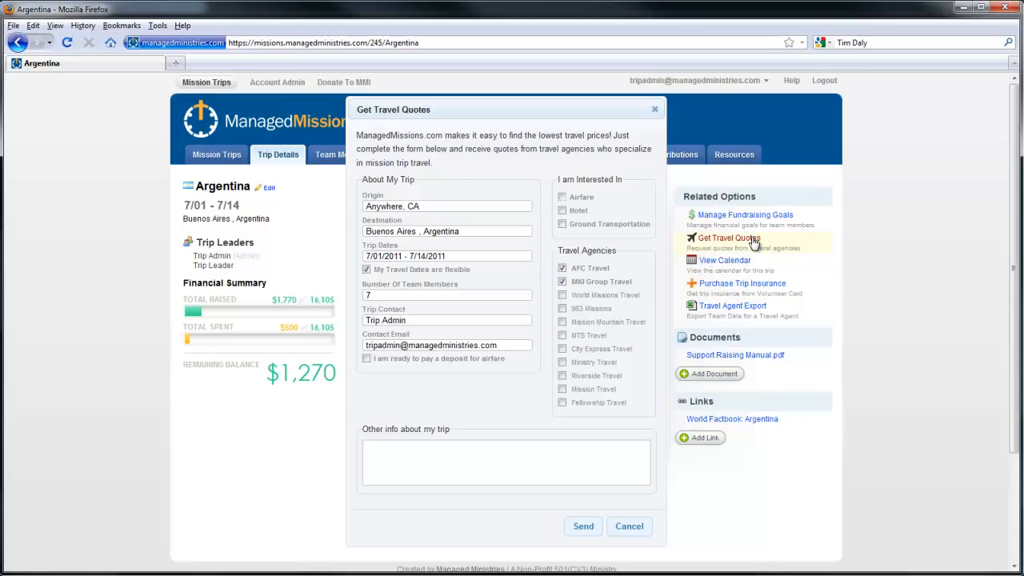
left_click(654, 110)
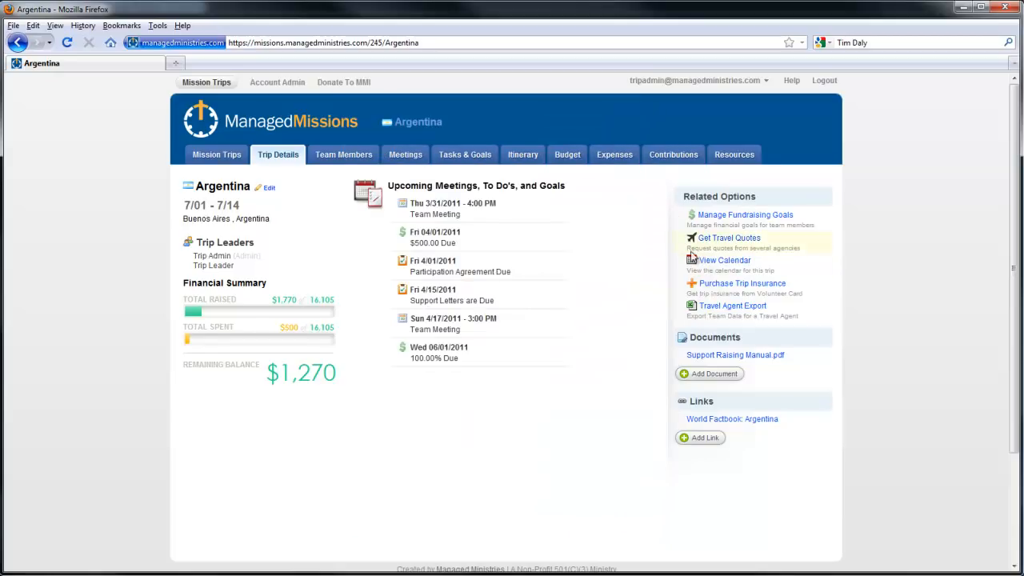
View the Argentina trip calendar, advance it to April 2011 and close it
left_click(733, 262)
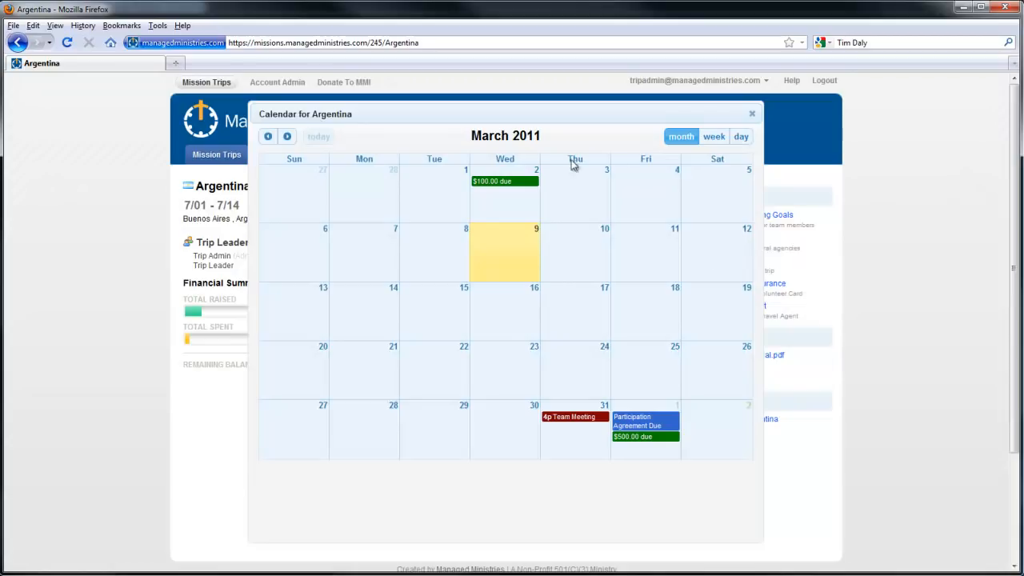
left_click(288, 137)
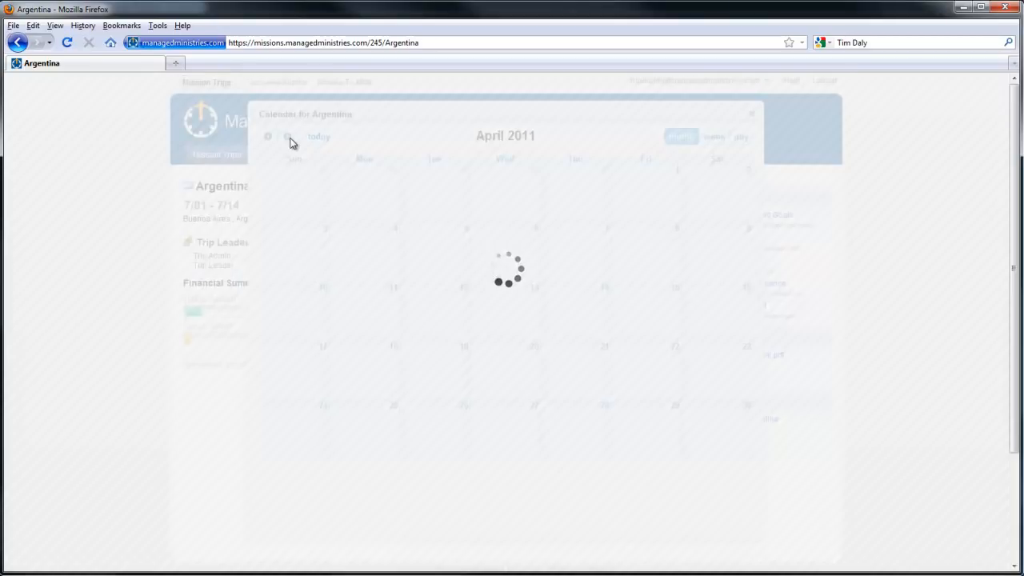
left_click(752, 114)
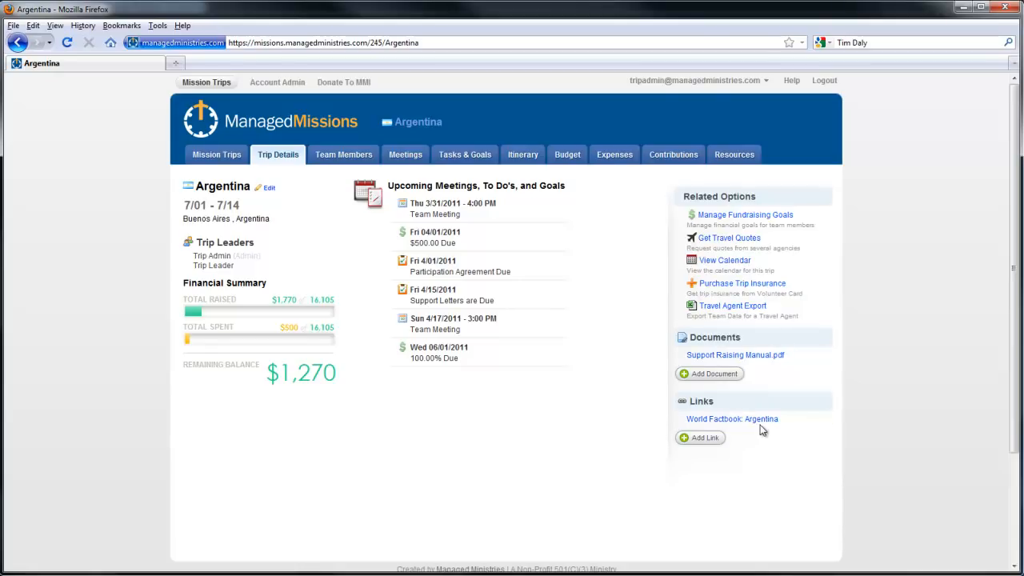
Review the trip's team member list and its related email and export options
left_click(352, 161)
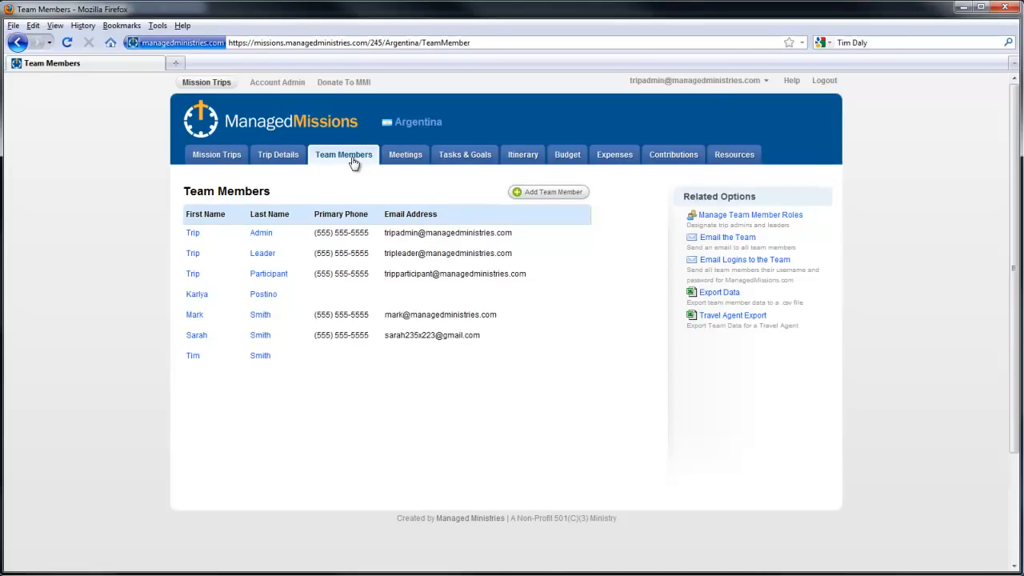
mouse_move(555, 238)
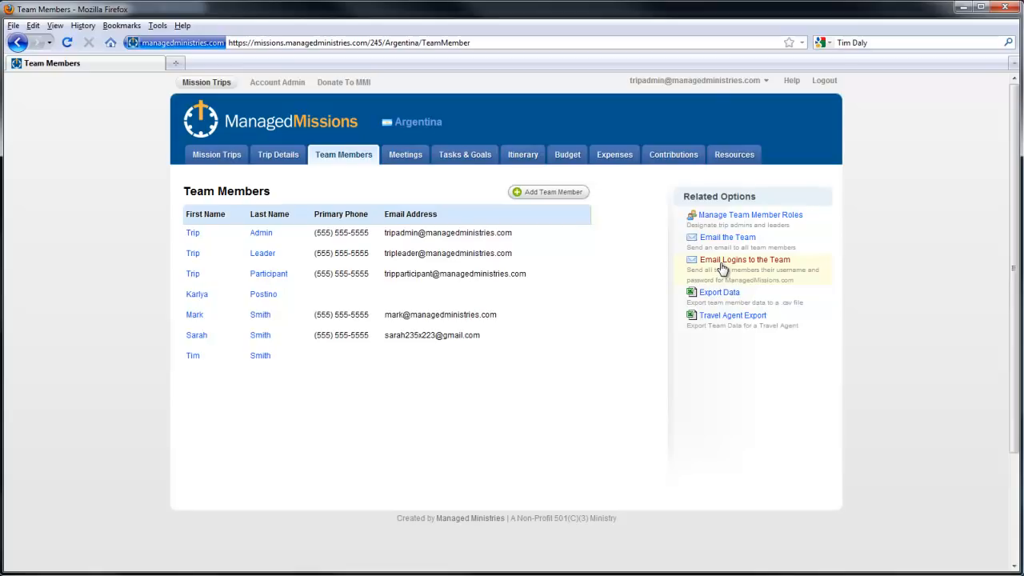
Open the 3/31 team meeting and preview its reminder email, cancelling without sending
left_click(404, 157)
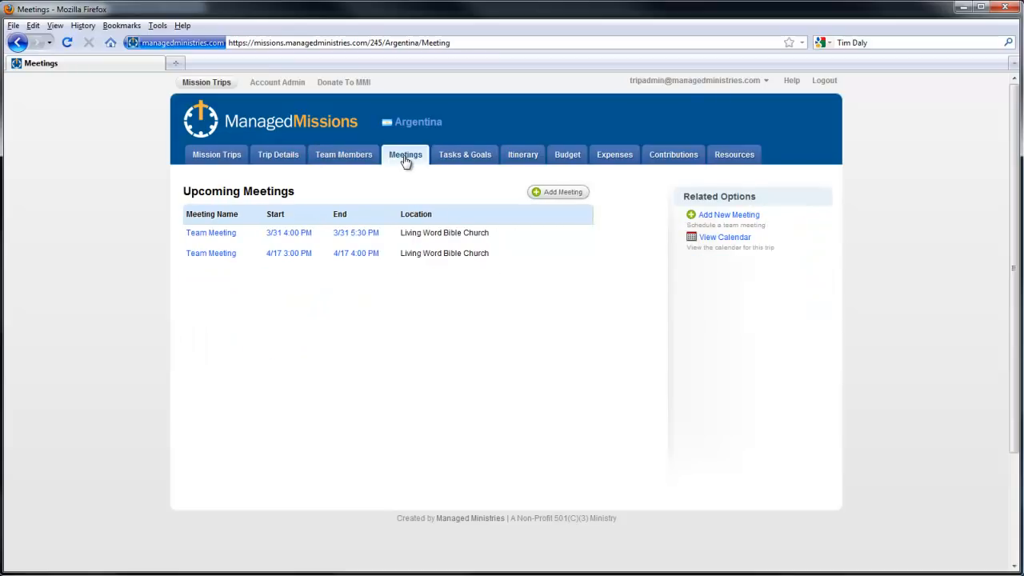
left_click(221, 237)
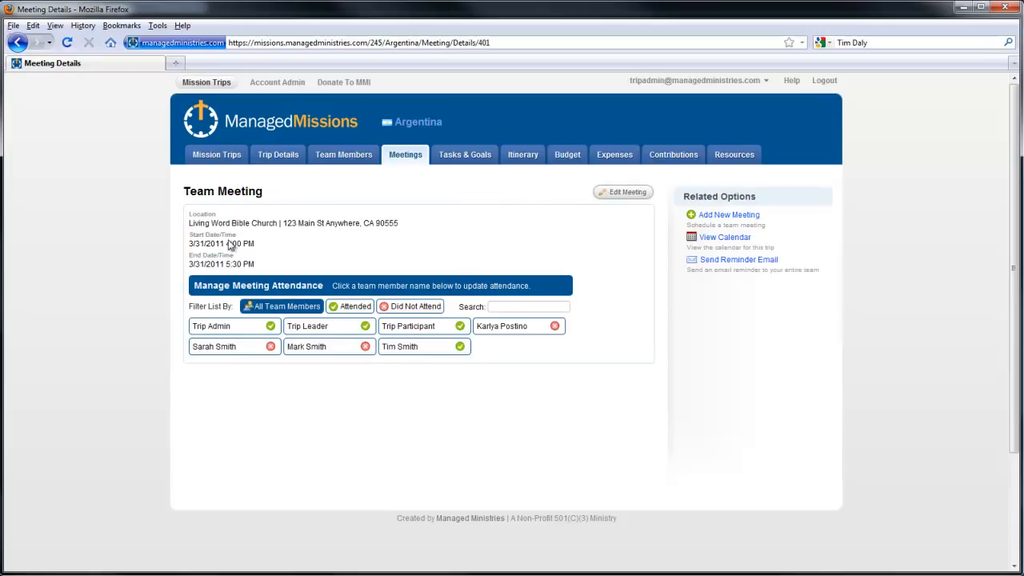
left_click(748, 264)
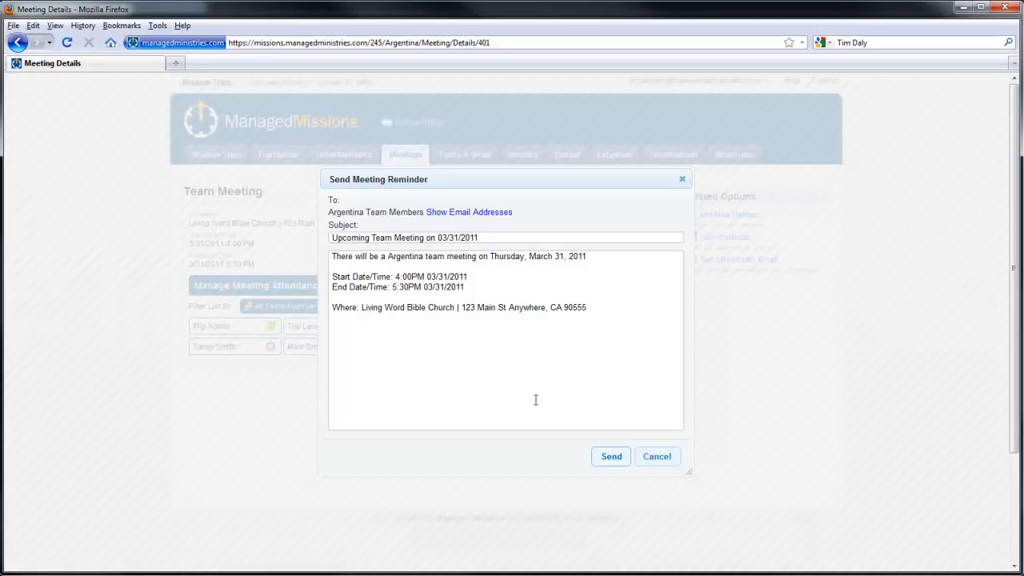
left_click(667, 462)
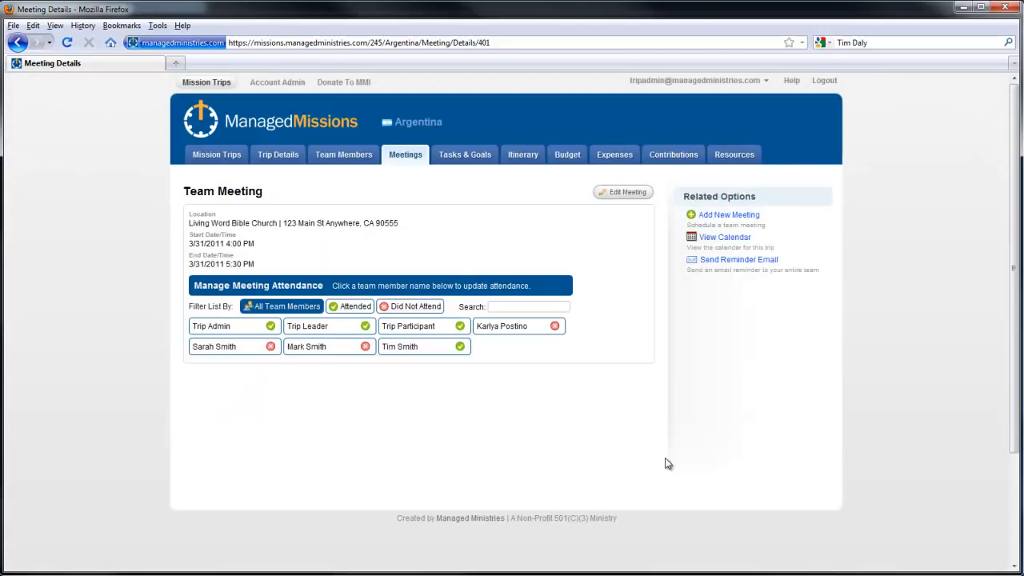
Mark the middle person in the second attendance row and the last person in the first row as attended
left_click(333, 355)
left_click(492, 328)
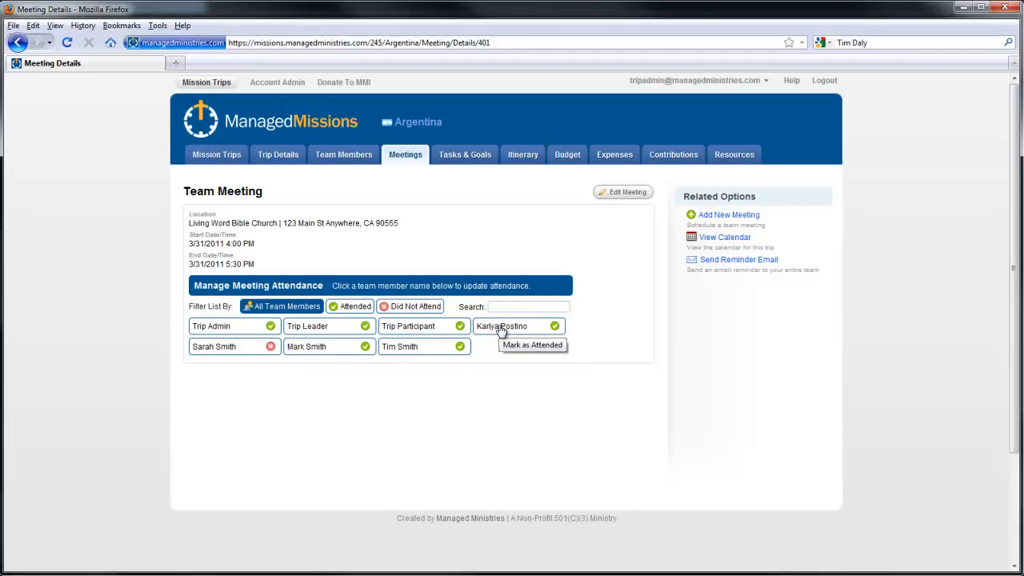
Open the "Support Letters are Due" task and mark it completed for Trip Participant and the last member in the second row
left_click(474, 160)
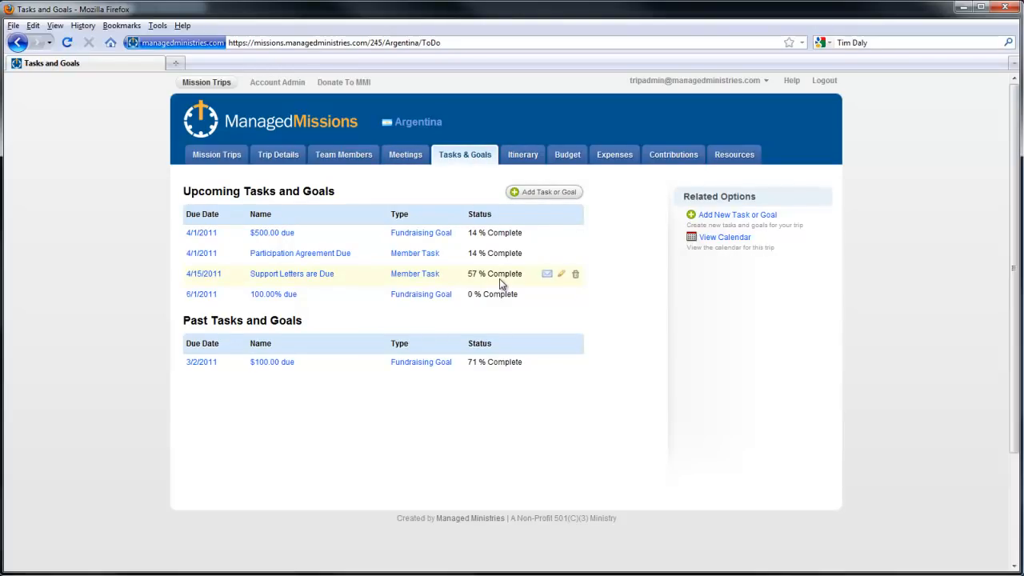
left_click(294, 274)
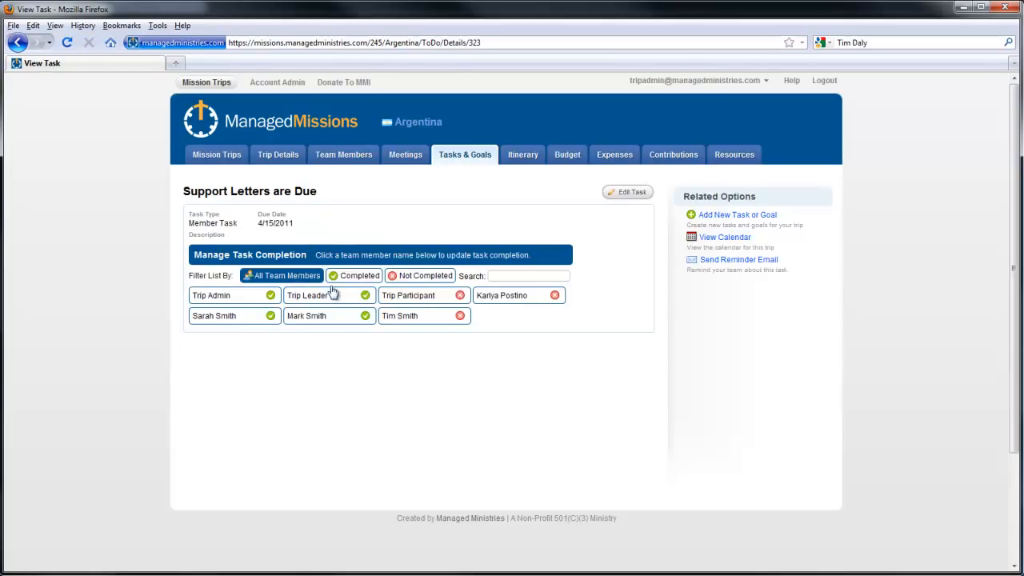
left_click(412, 296)
left_click(412, 315)
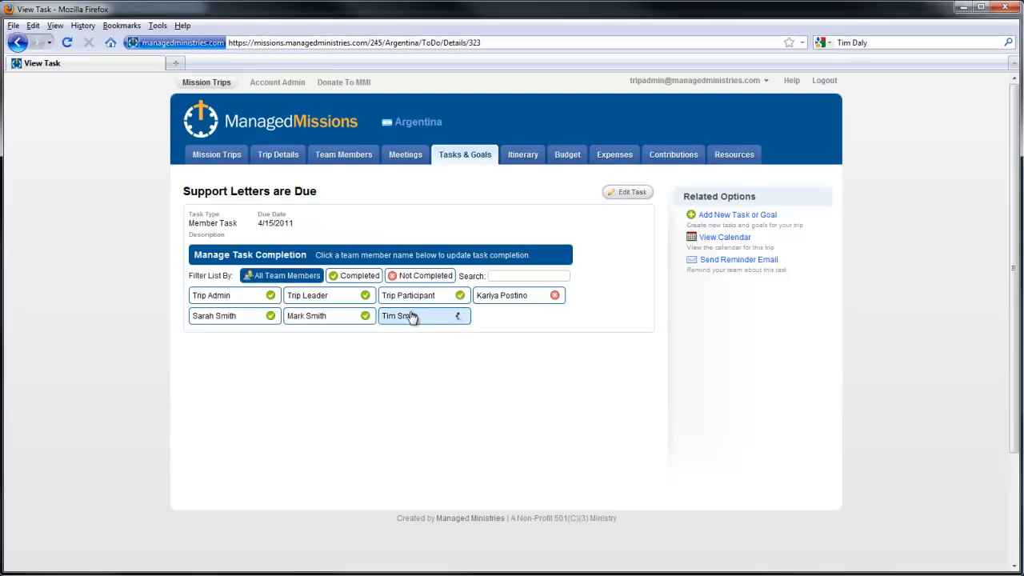
View the task's reminder email options without sending anything, and look at the trip's itinerary page
left_click(715, 264)
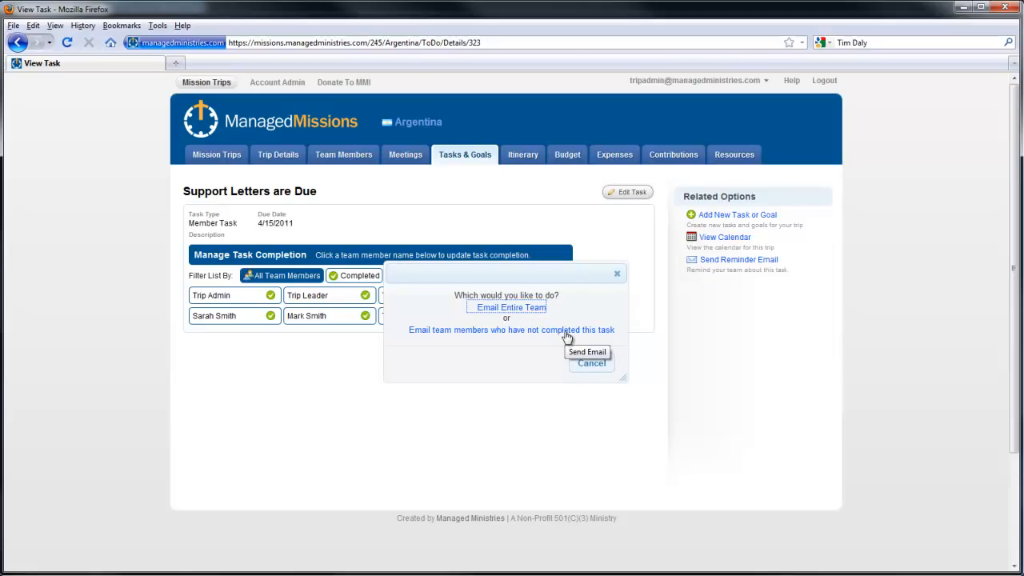
left_click(593, 365)
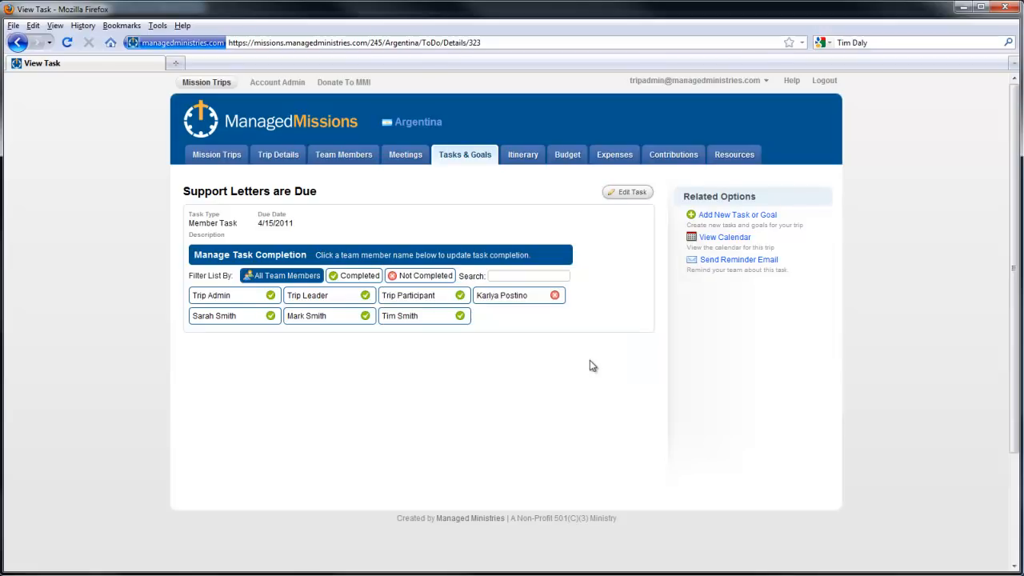
left_click(524, 157)
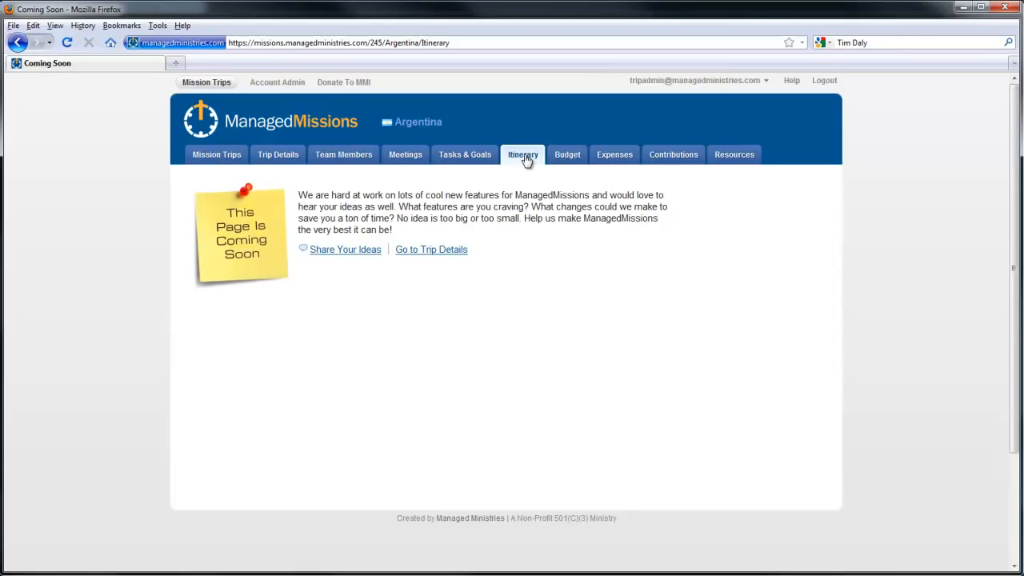
Synchronize the trip budget's per-person goal with the total budget, setting it to $2,301, and save it
left_click(564, 158)
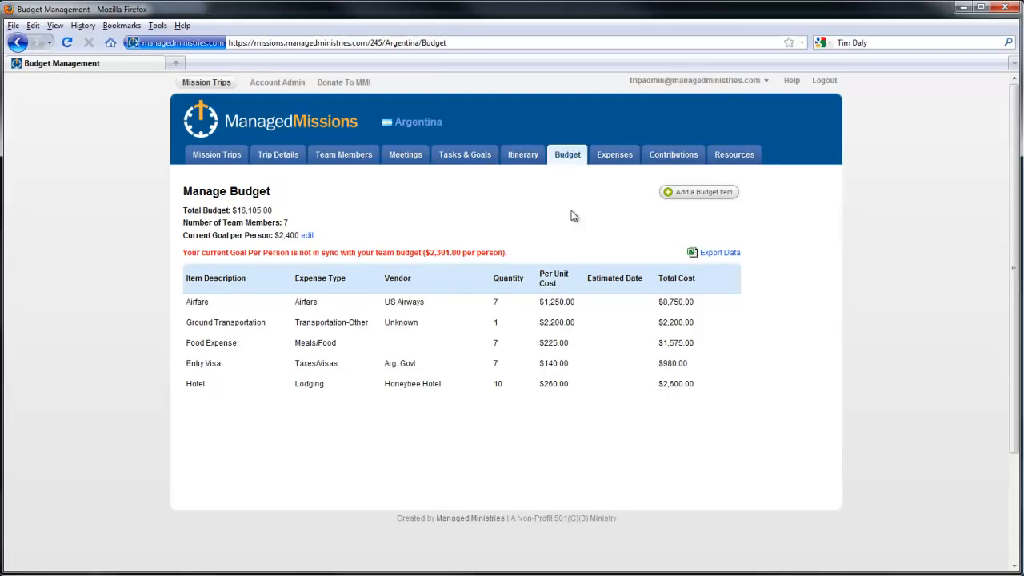
left_click(307, 236)
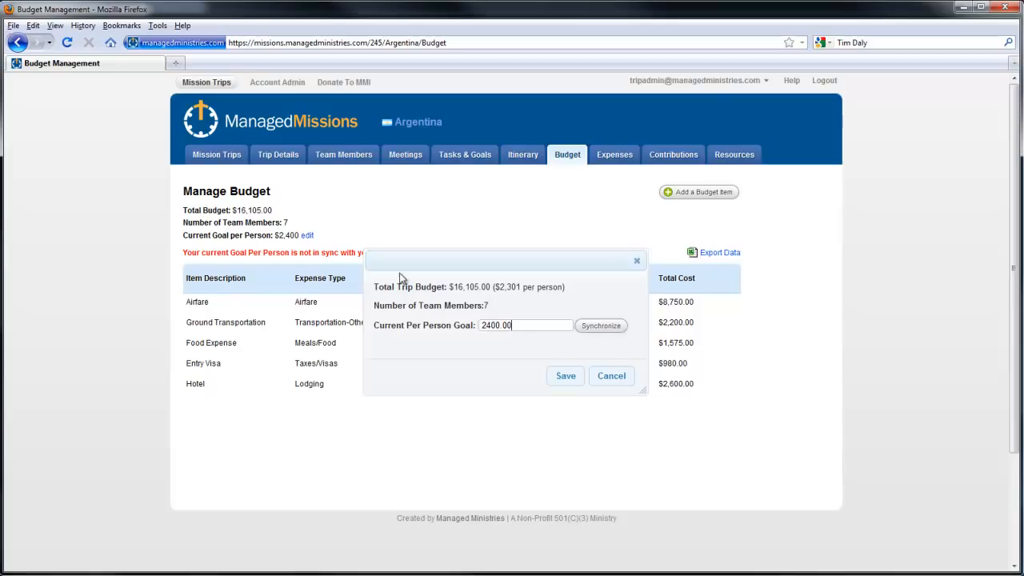
left_click(532, 325)
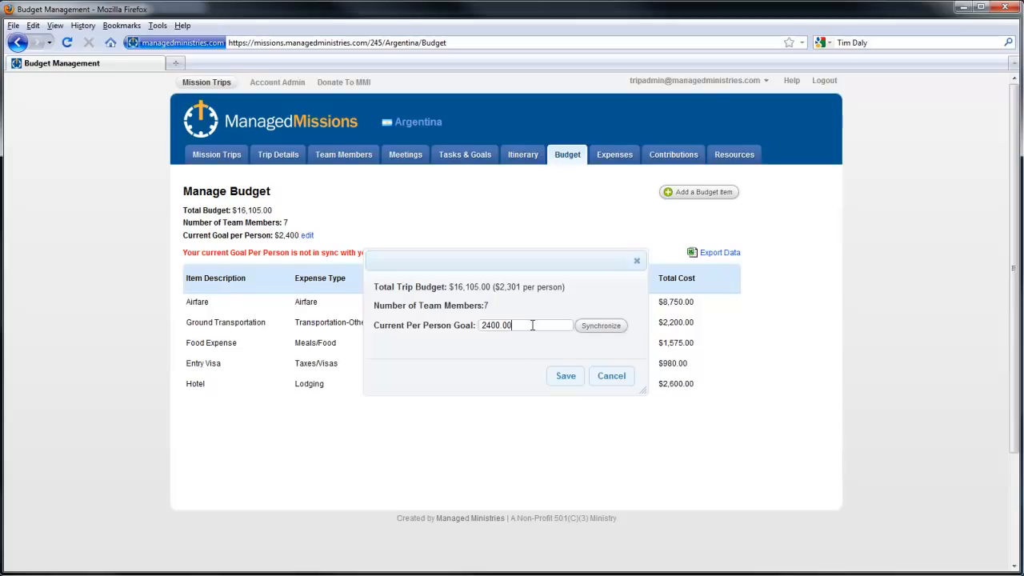
left_click(615, 333)
left_click(569, 377)
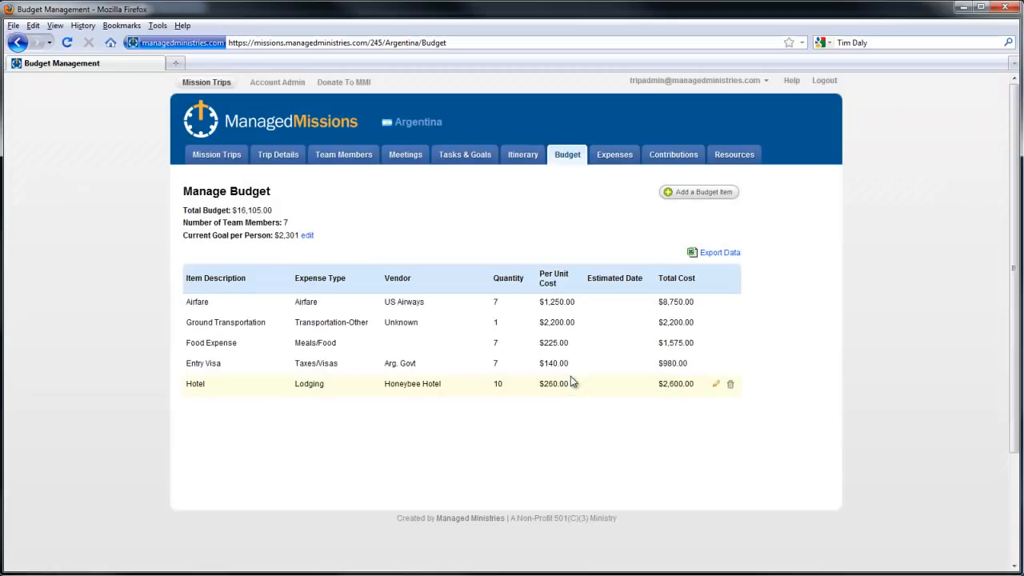
Review the trip's expense list and the contribution summary by team member
left_click(608, 158)
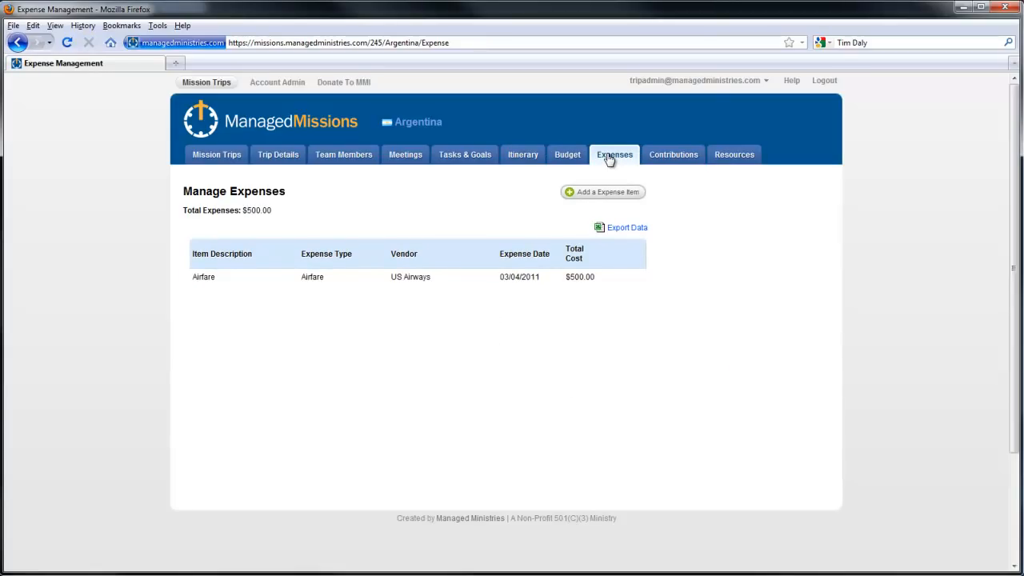
left_click(676, 159)
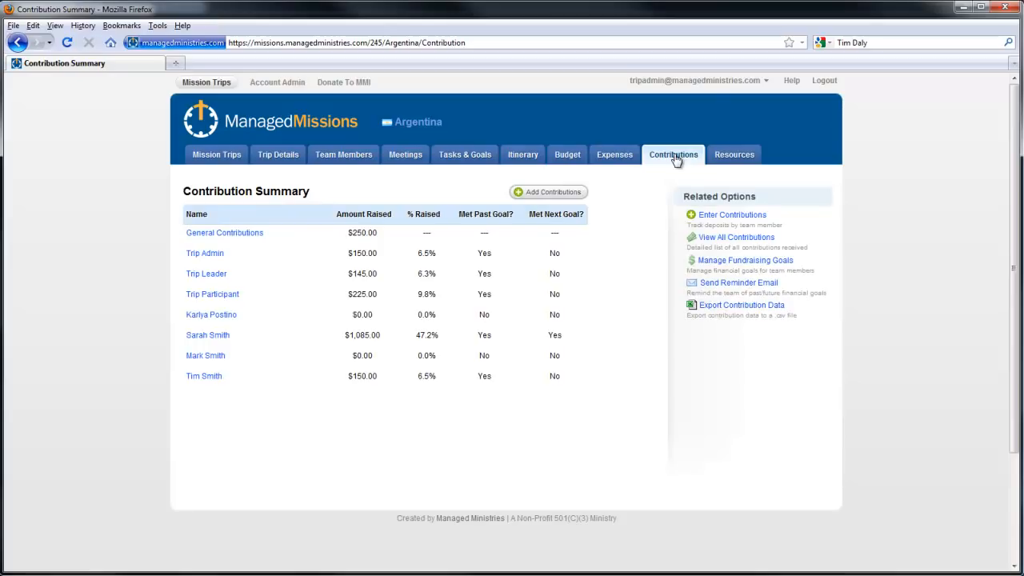
Open the contribution entry form and view its extended details, hiding them again
left_click(549, 193)
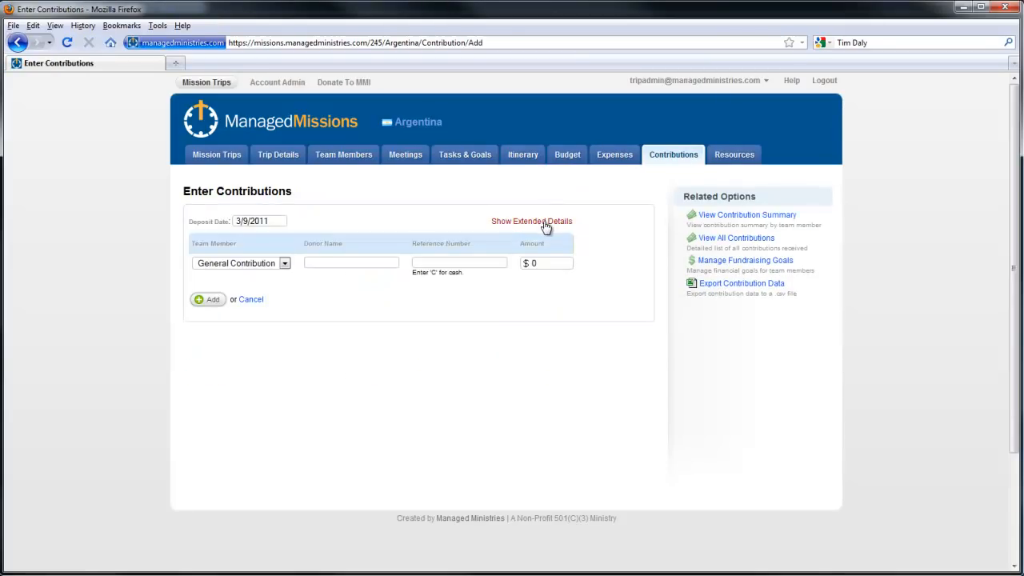
left_click(545, 227)
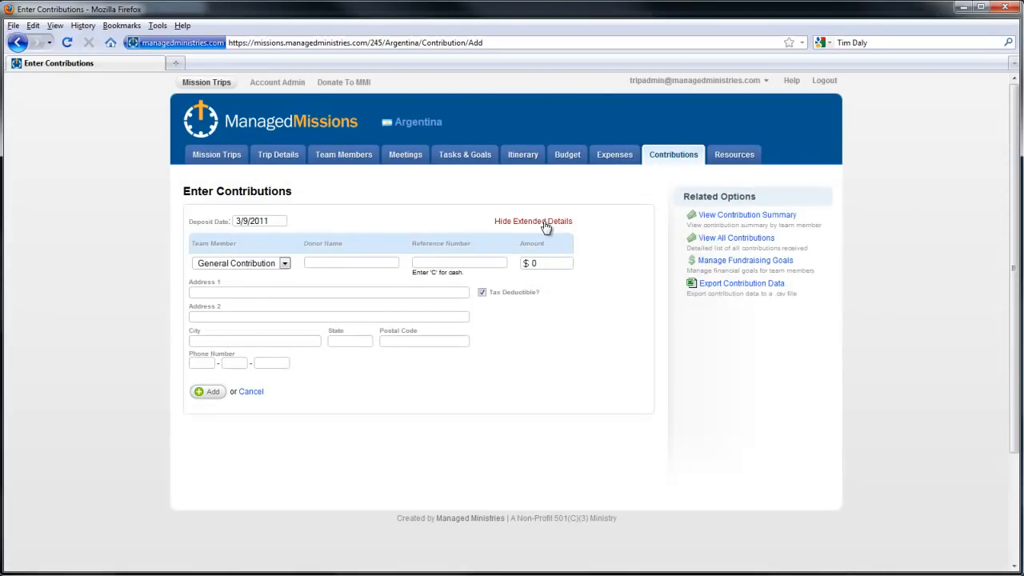
left_click(545, 227)
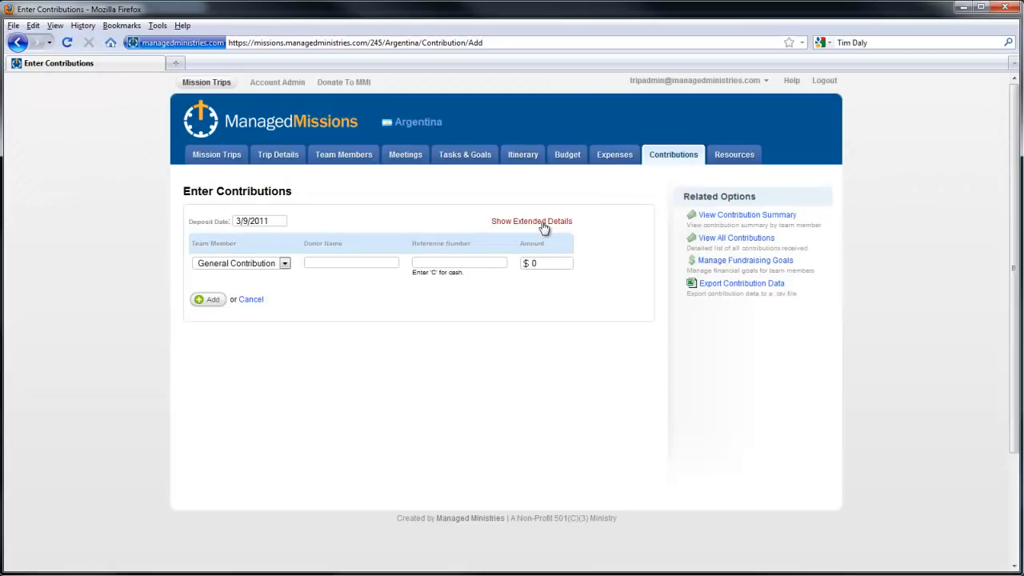
Add a $50 contribution for the sixth entry in the team member choices, with the donor's name and reference number 123
left_click(285, 264)
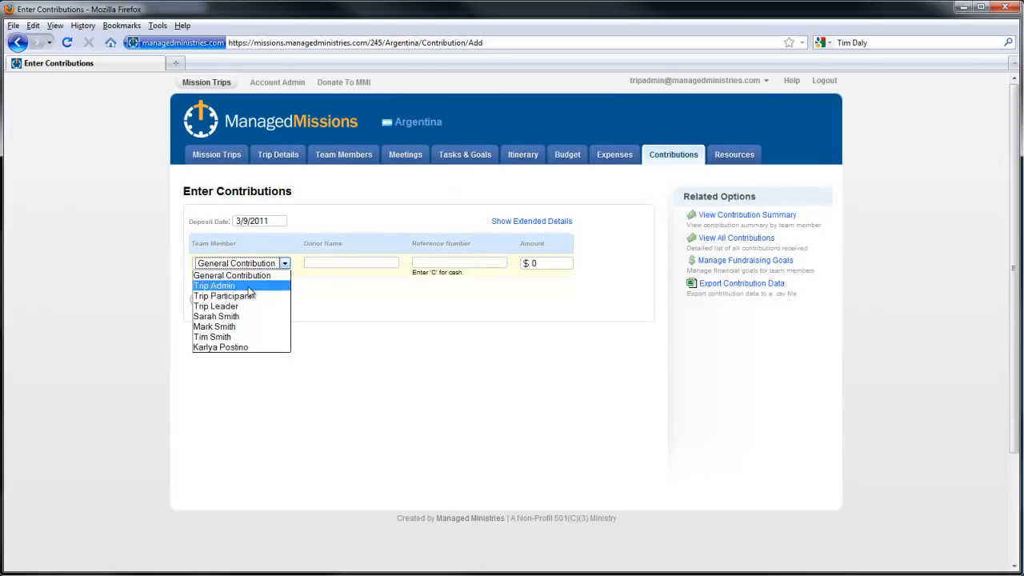
left_click(231, 328)
key("Tab")
type("John Doe")
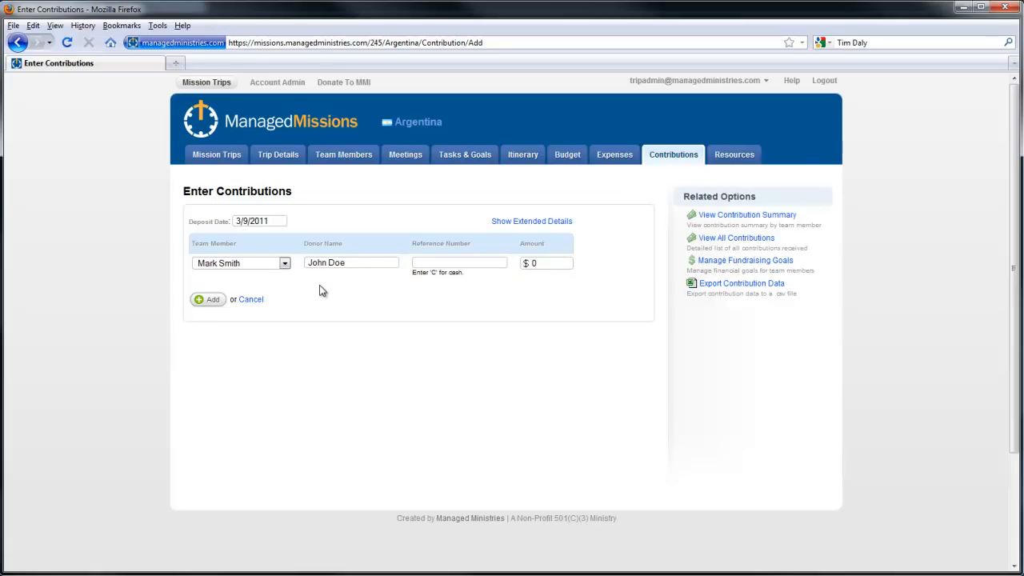
type("123")
key("Tab")
type("50")
key("Tab")
key("Return")
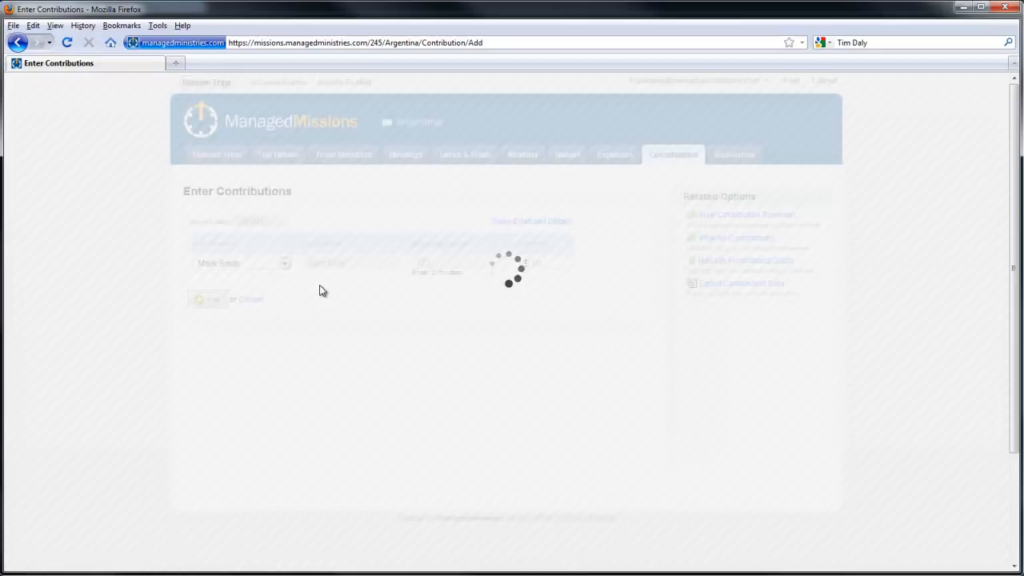
Add a $400 contribution for the same team member, naming their mother as donor with reference number 123
key("Tab")
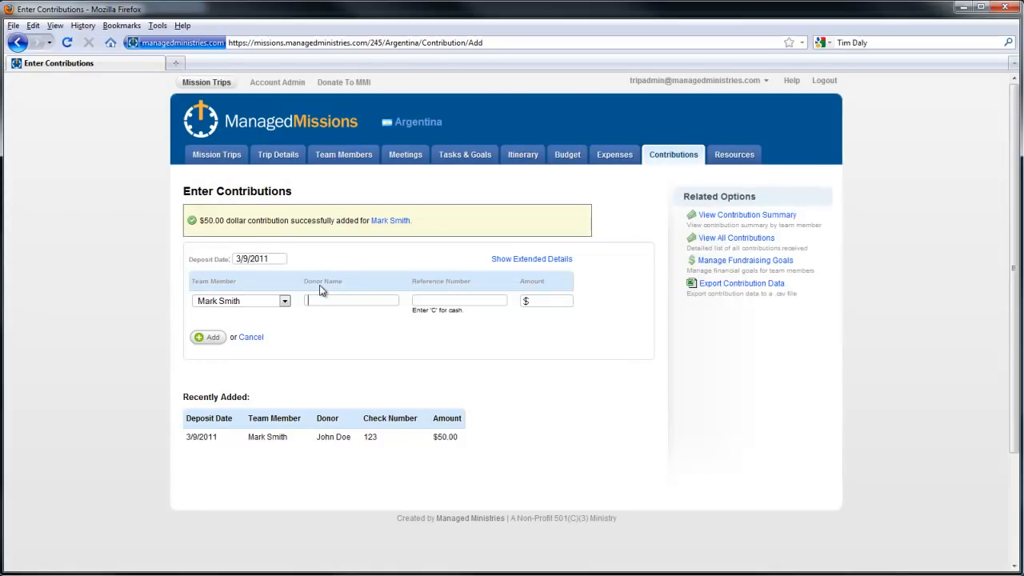
type("Mark Smith's Mom123")
key("Tab")
type("400")
key("Return")
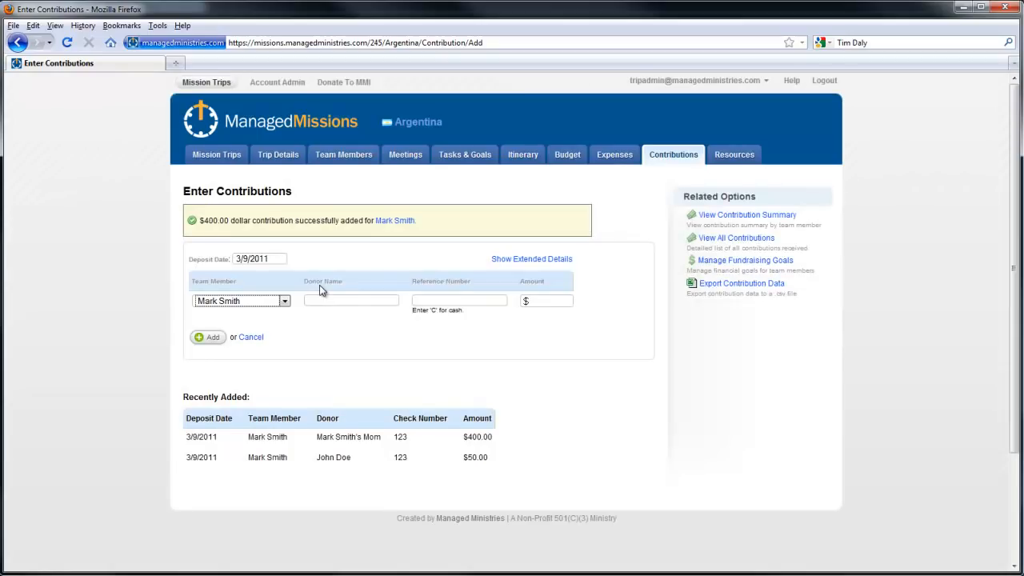
Open the contribution summary and check which past fundraising goal applies to Trip Leader
left_click(734, 218)
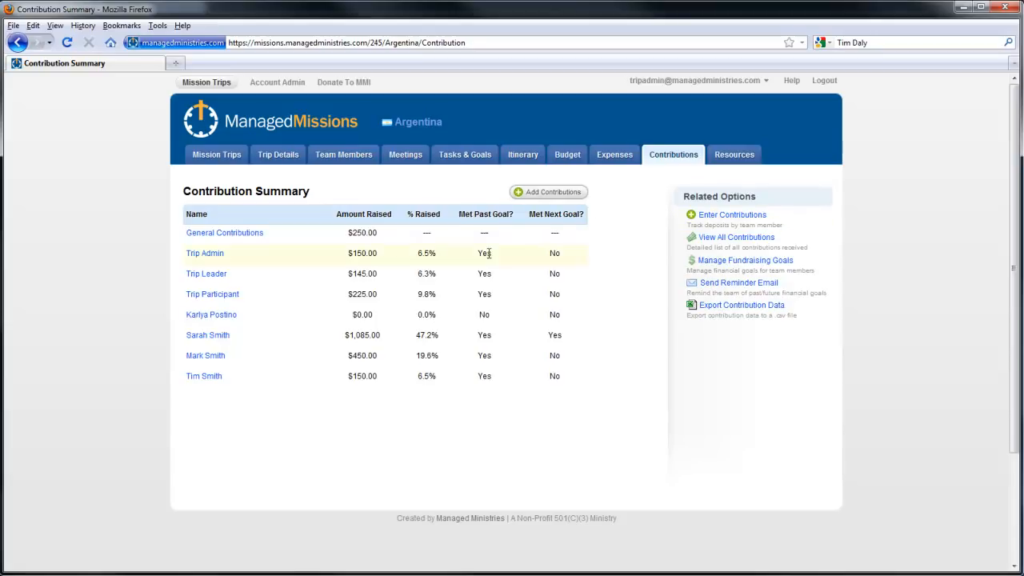
mouse_move(489, 273)
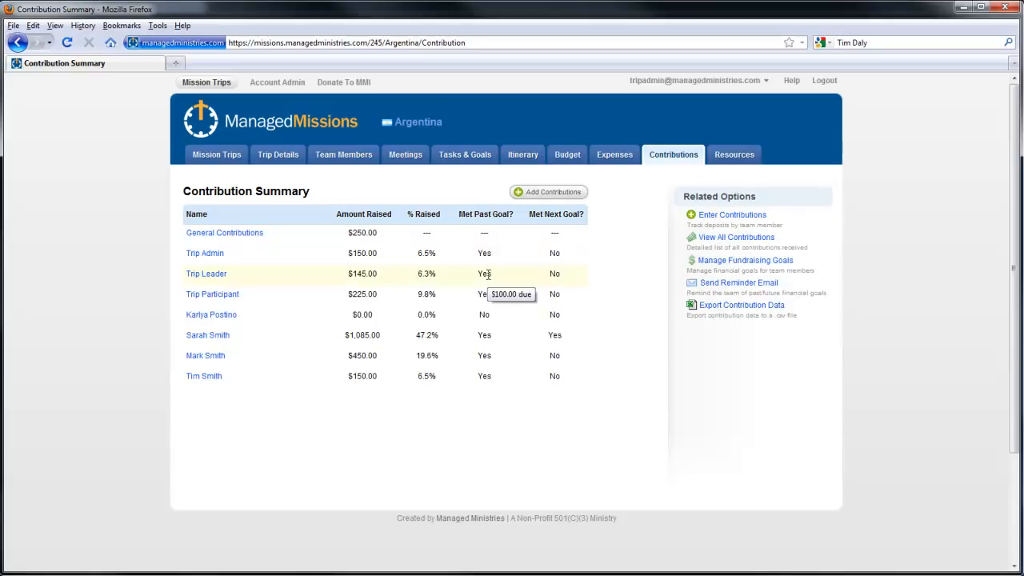
Preview the reminder email for team members who haven't met the previous fundraising goal, and close it without sending
left_click(722, 285)
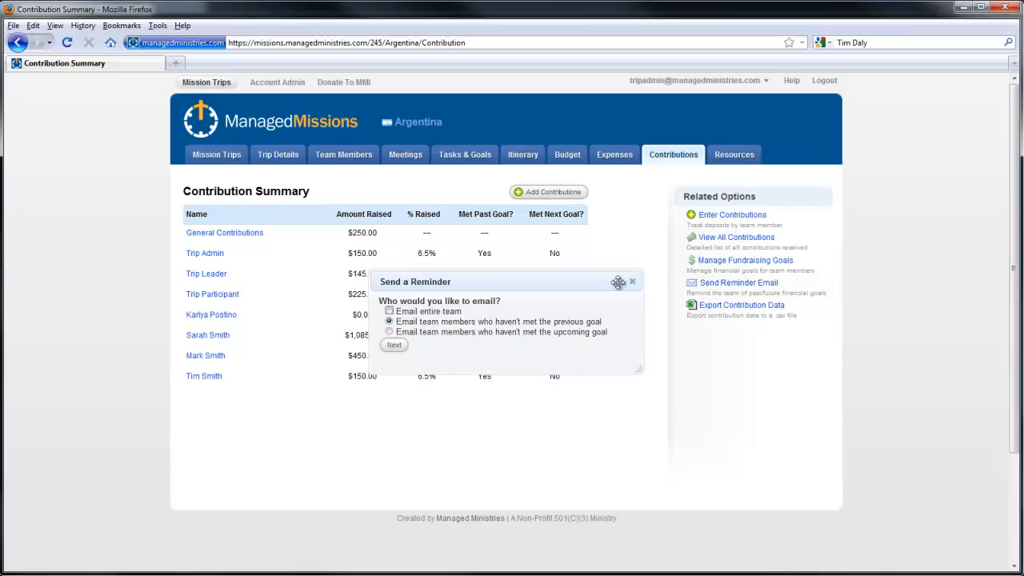
left_click(389, 311)
left_click(388, 321)
left_click(394, 345)
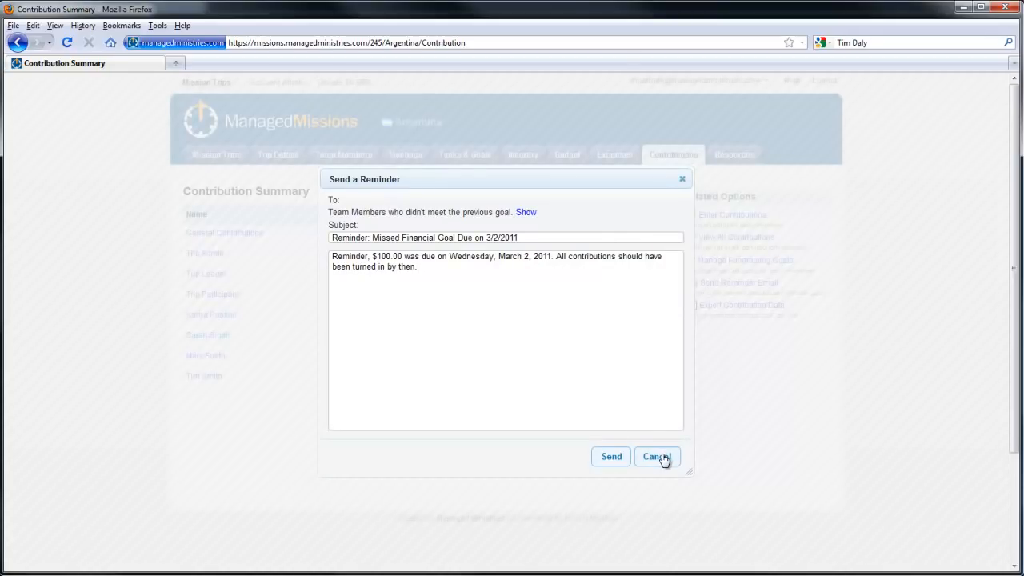
left_click(658, 456)
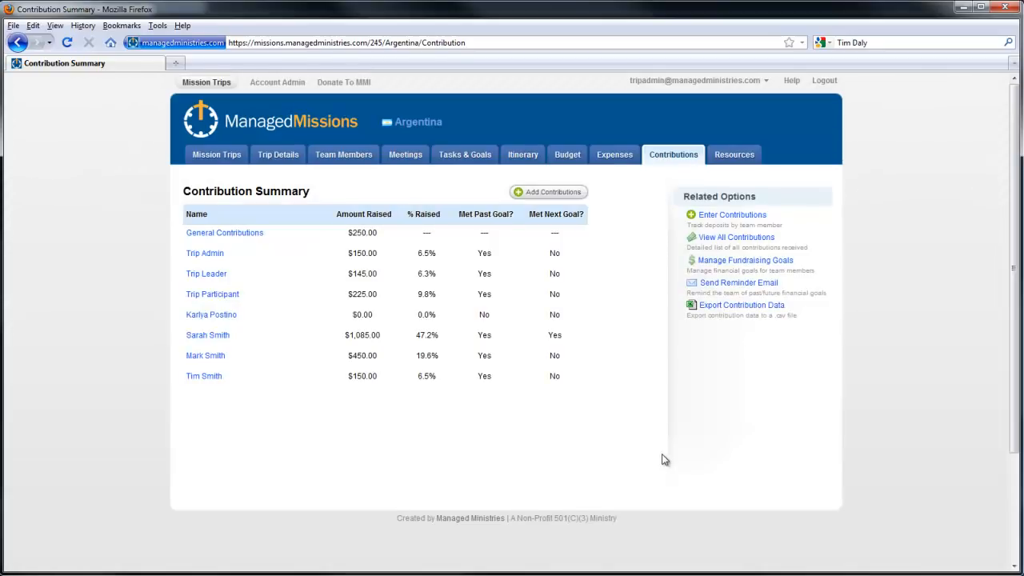
Set up a contribution data export limited to contributions for the specific date 03/09/2011
left_click(758, 308)
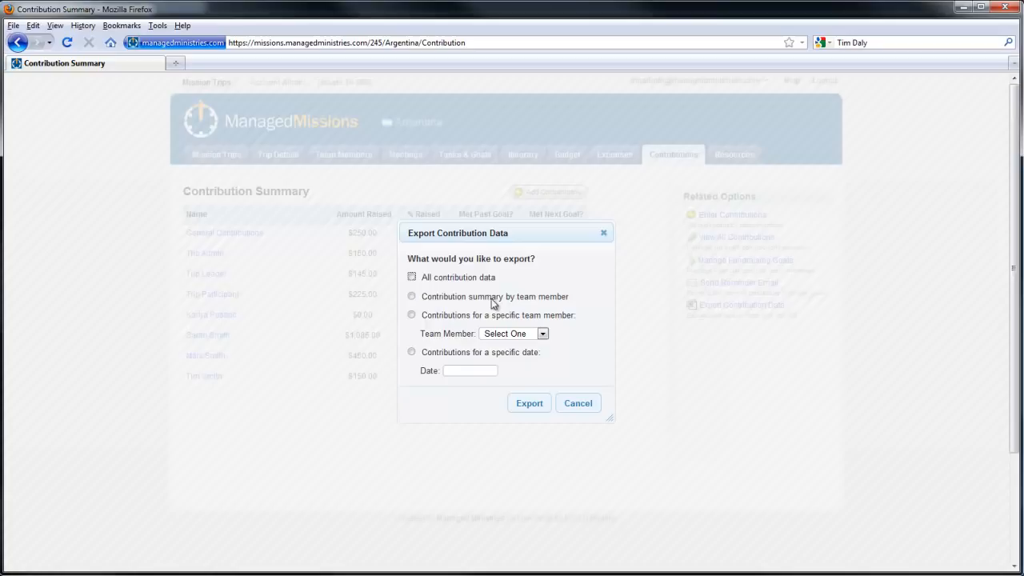
left_click(411, 351)
left_click(457, 370)
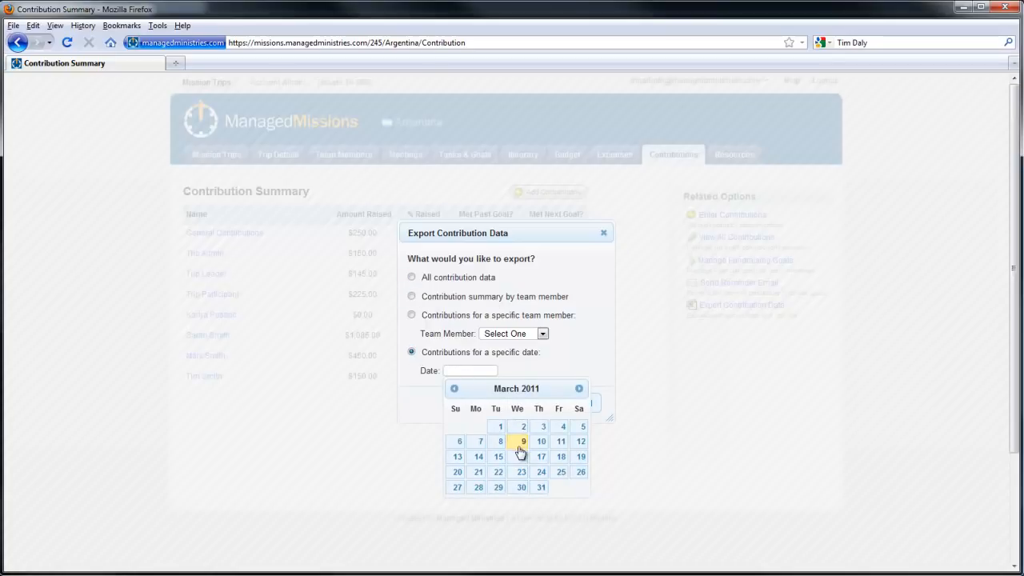
left_click(521, 442)
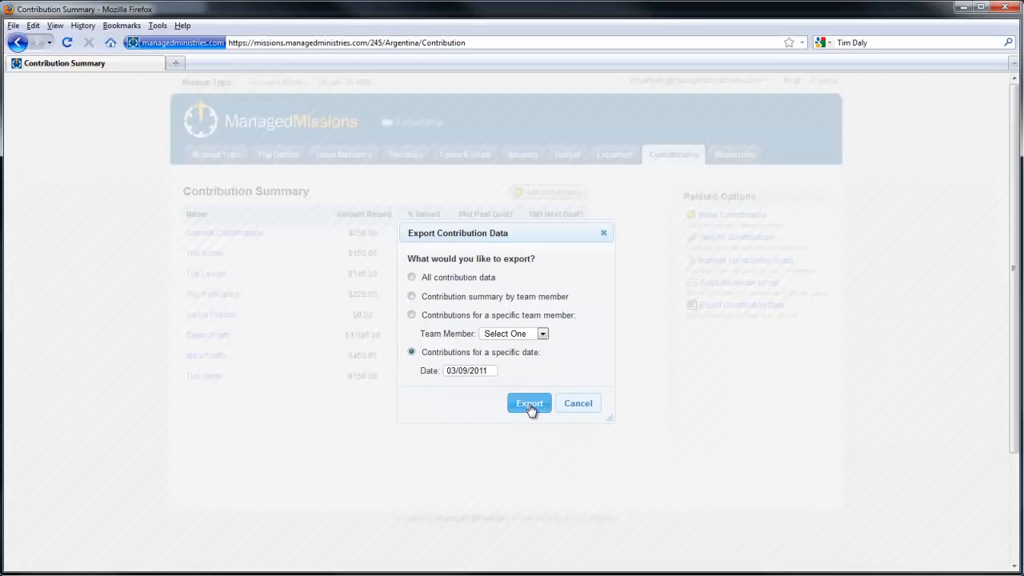